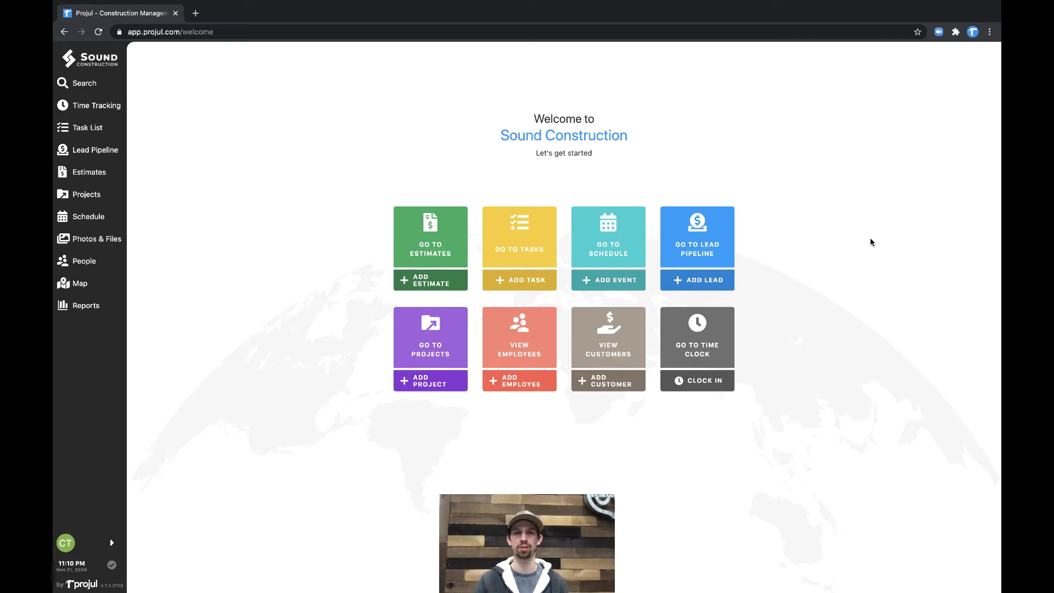
Open the Lead Pipeline's Estimates to Write stage to list the project leads
click(102, 159)
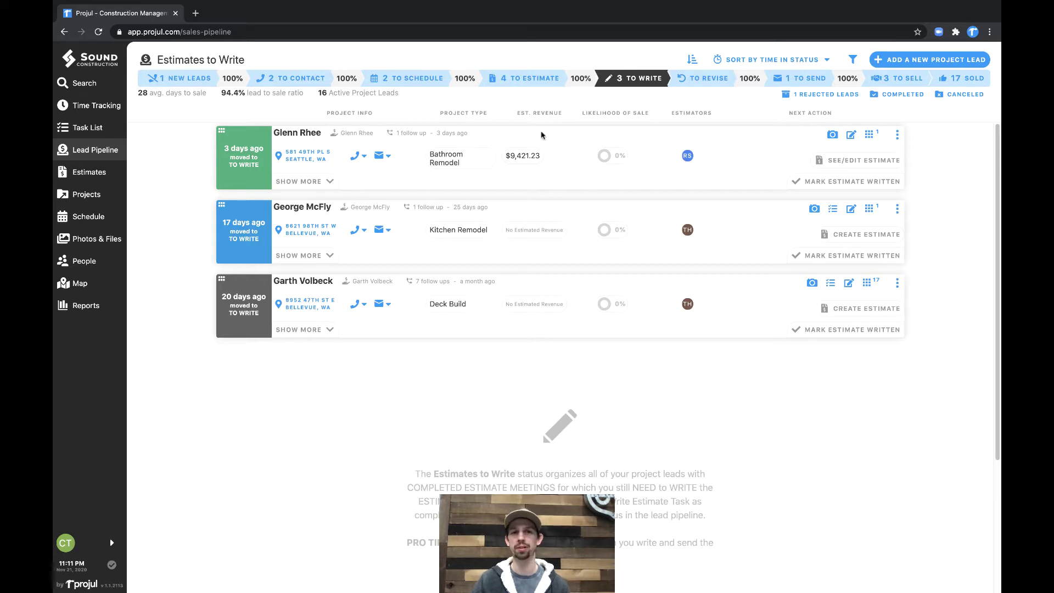
Open the Bathroom Remodel's $9,421.23 estimate and review its introduction and priced sections
click(530, 159)
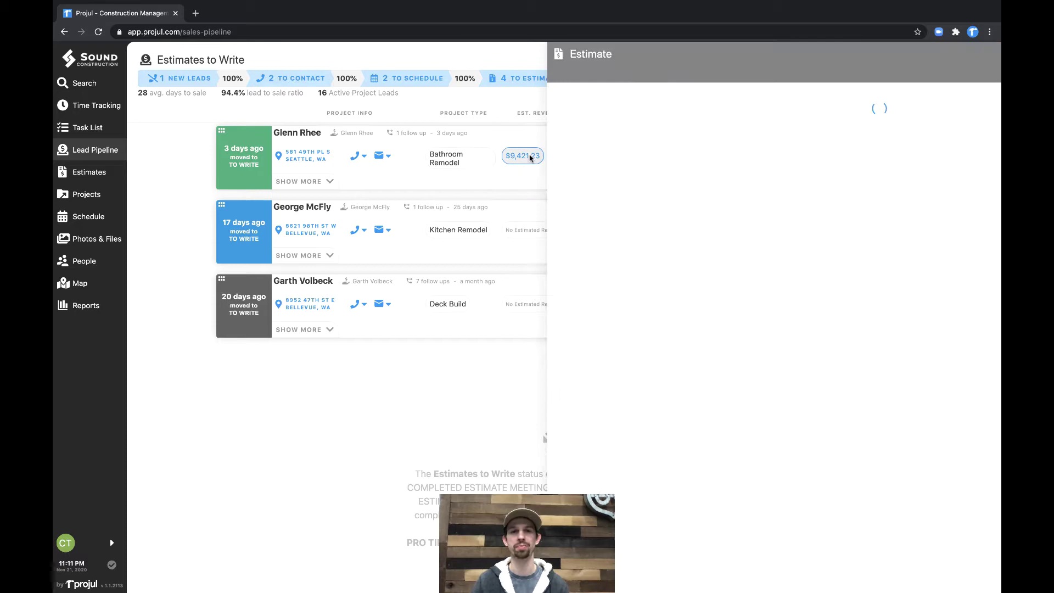
scroll(538, 300, down, 5)
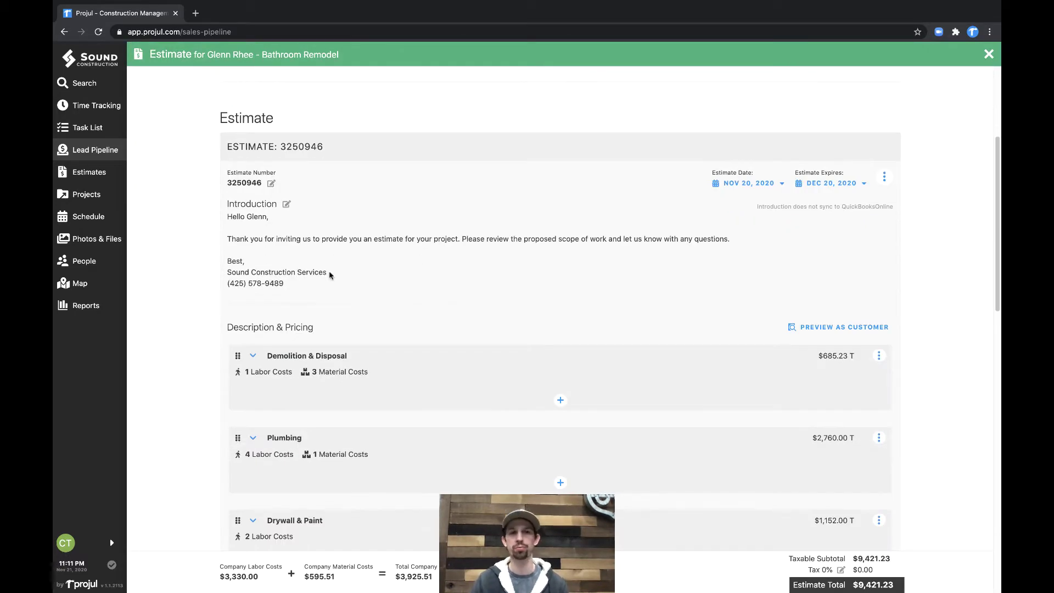
scroll(290, 291, down, 10)
scroll(290, 291, down, 4)
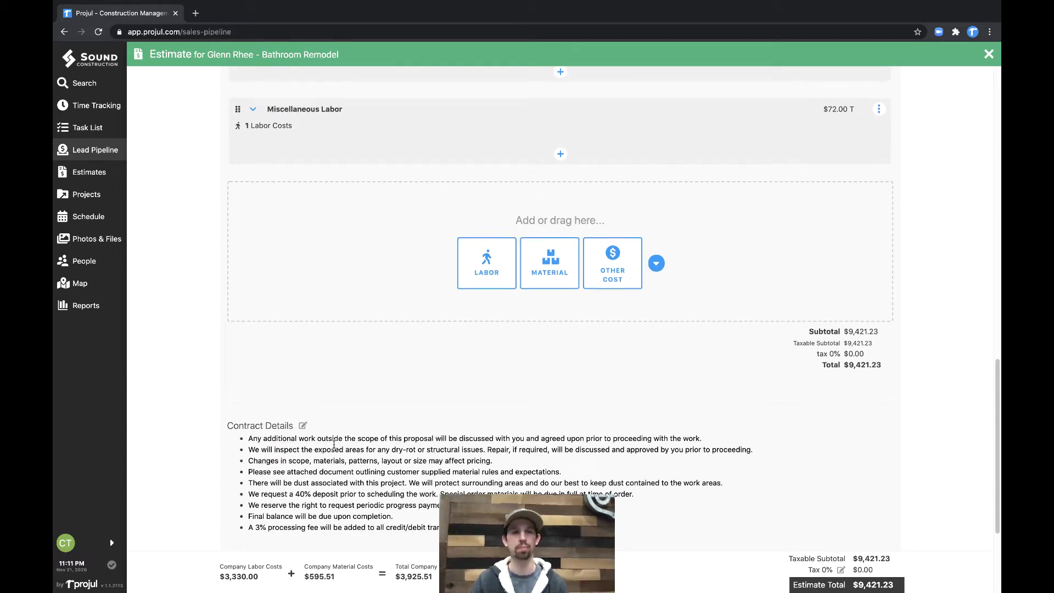
scroll(334, 445, up, 6)
scroll(334, 447, up, 5)
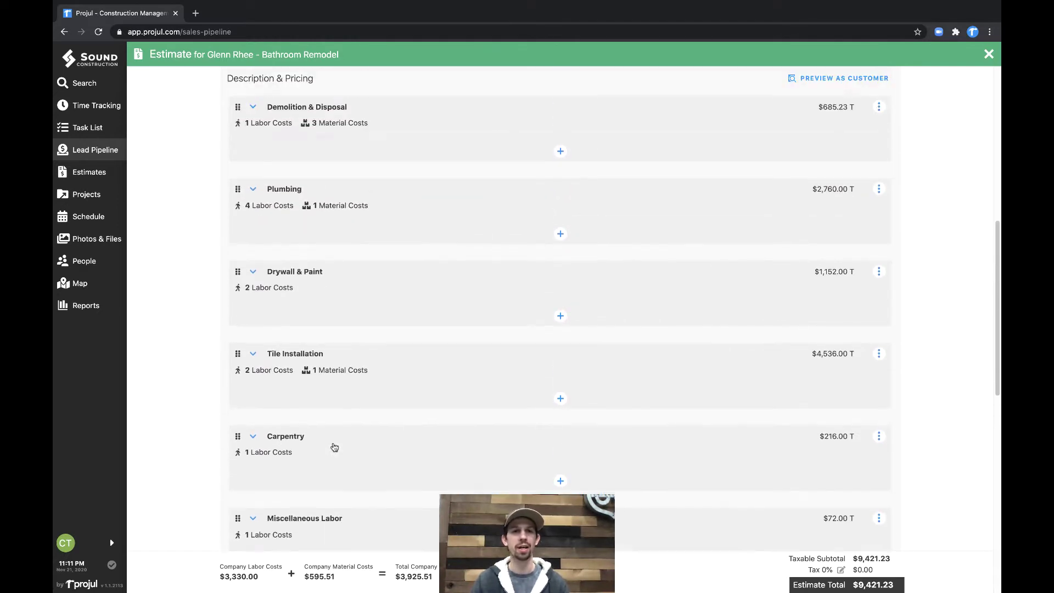
scroll(338, 296, up, 1)
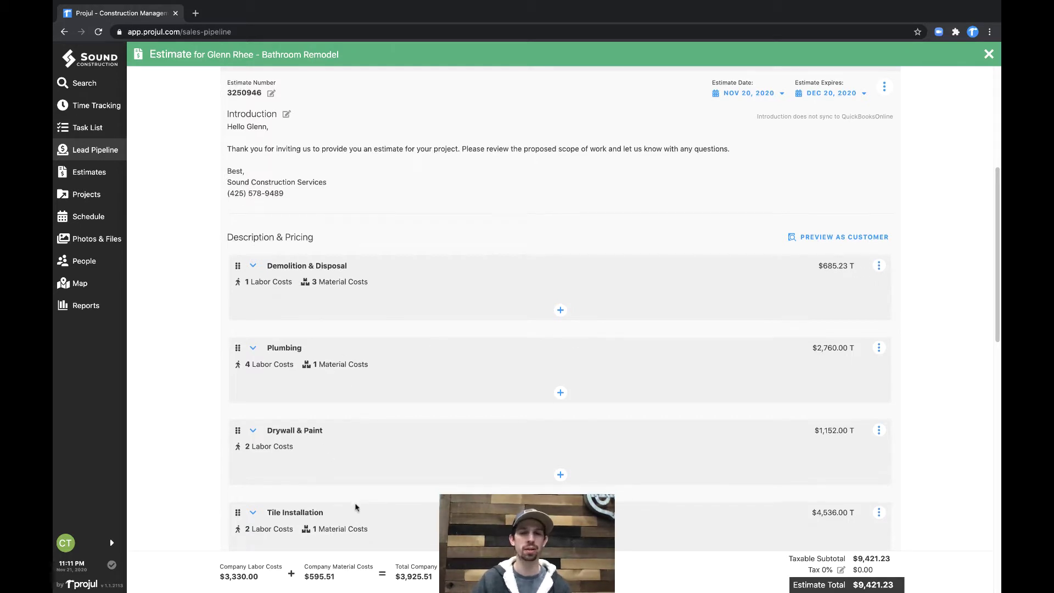
scroll(353, 505, down, 3)
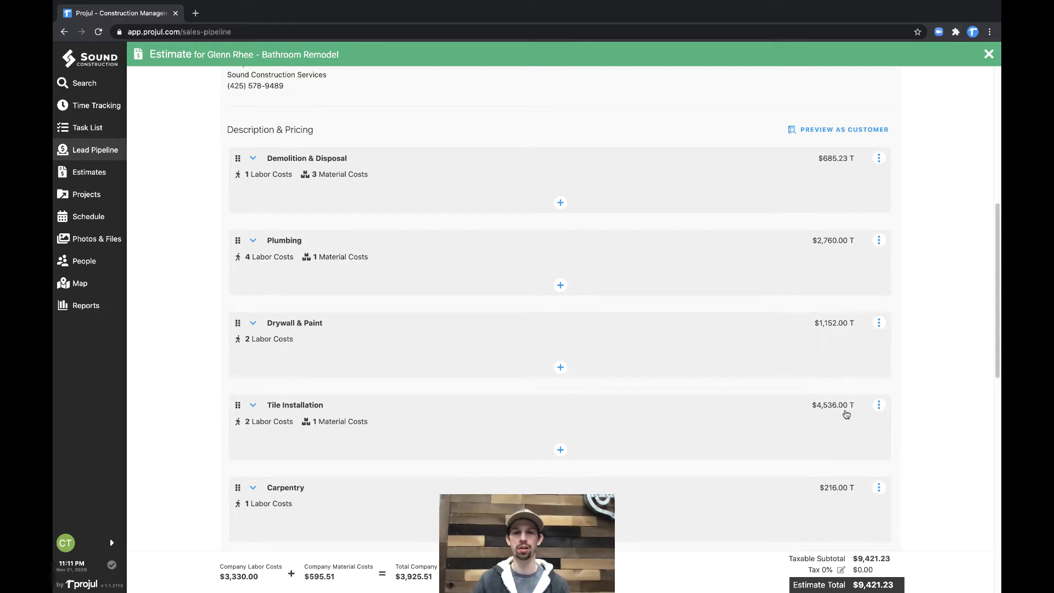
Expand and collapse the Drywall & Paint and Demolition & Disposal sections, then preview as customer
click(275, 323)
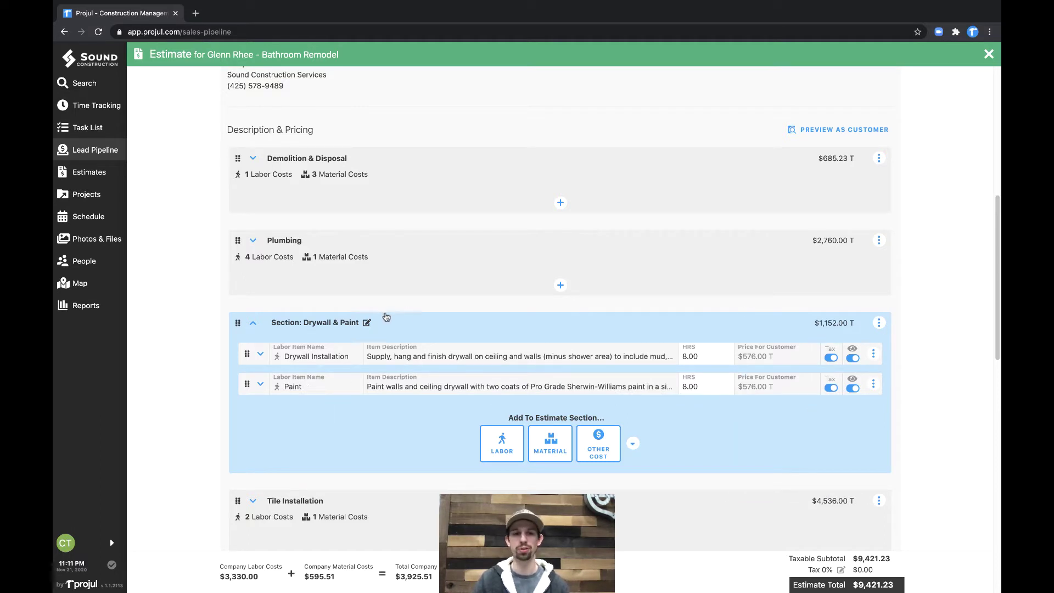
click(253, 322)
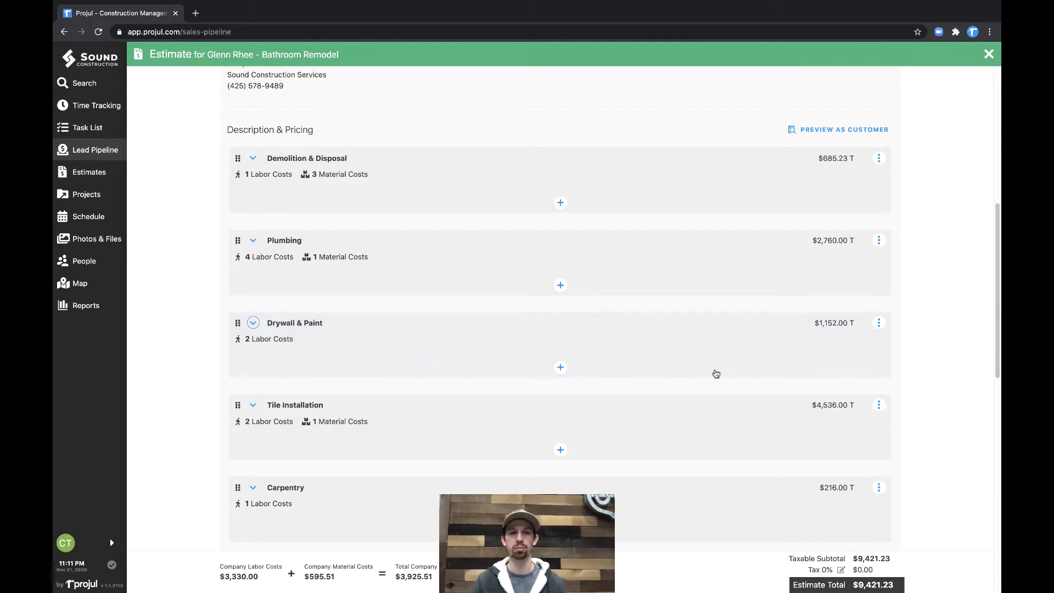
scroll(717, 373, down, 1)
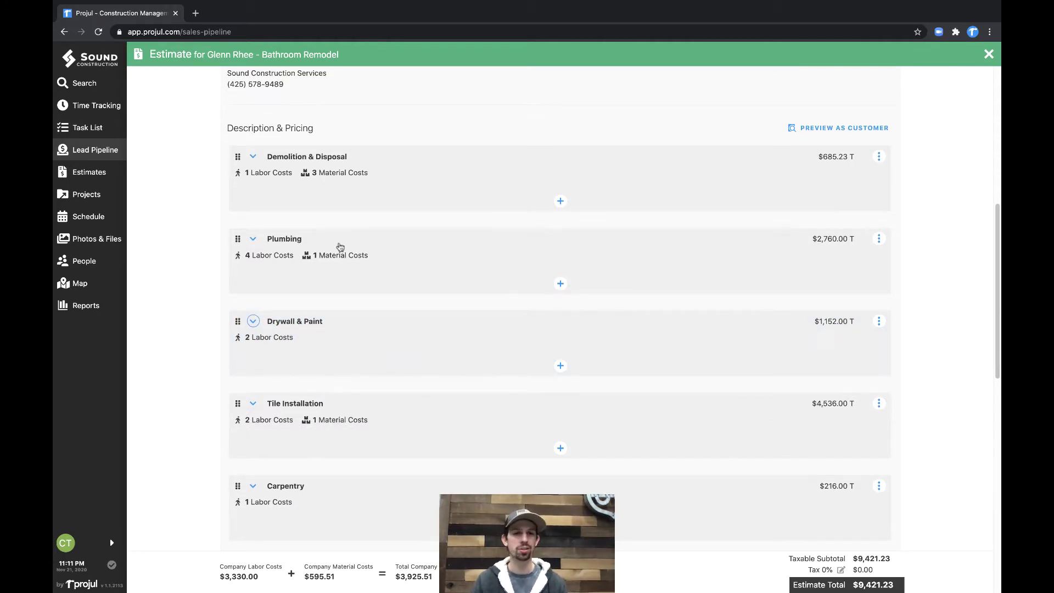
click(305, 165)
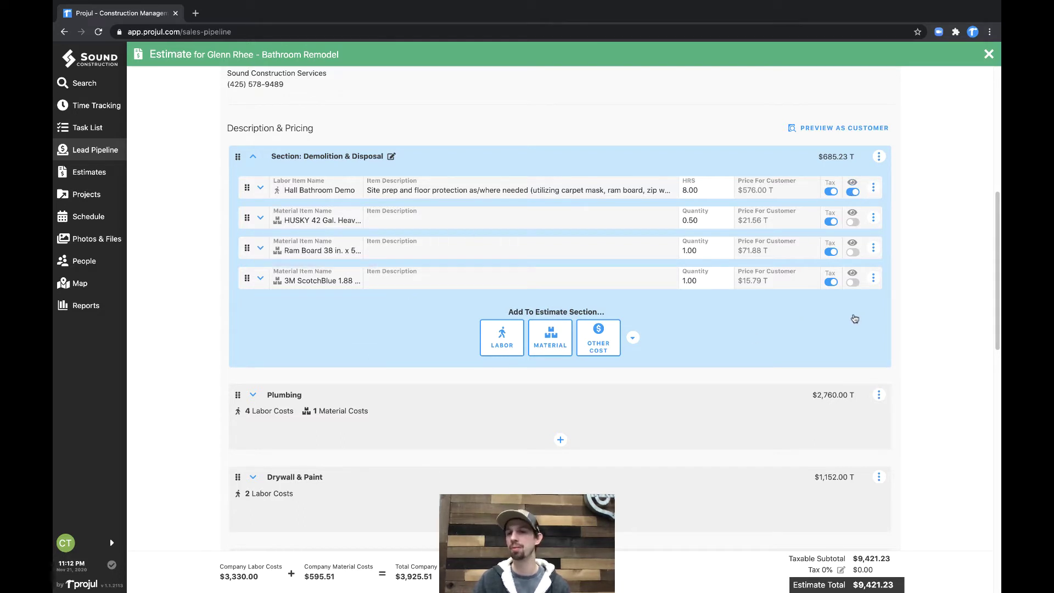
click(253, 157)
click(802, 130)
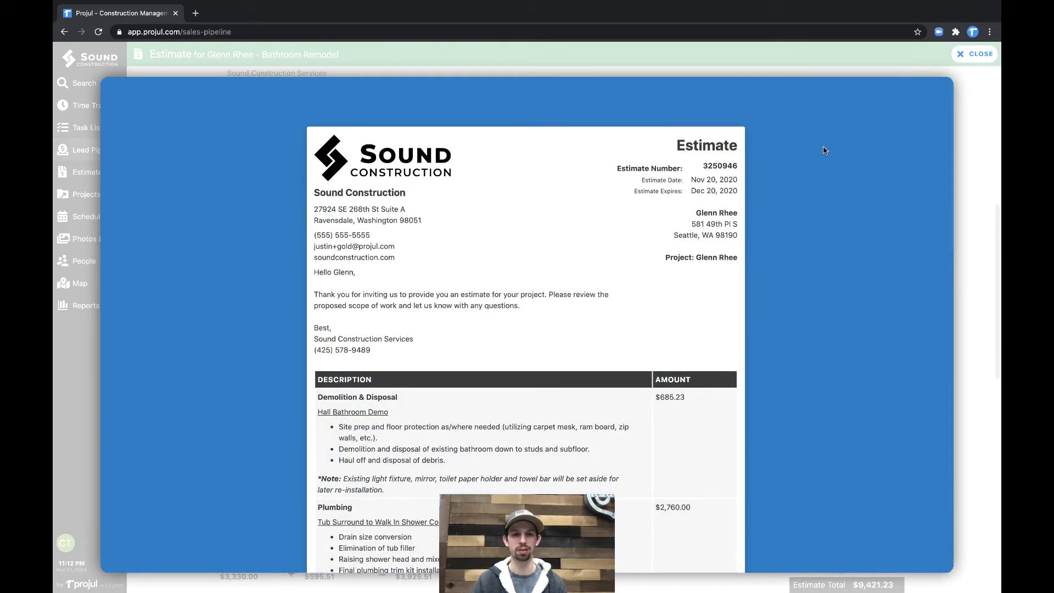
scroll(823, 150, down, 2)
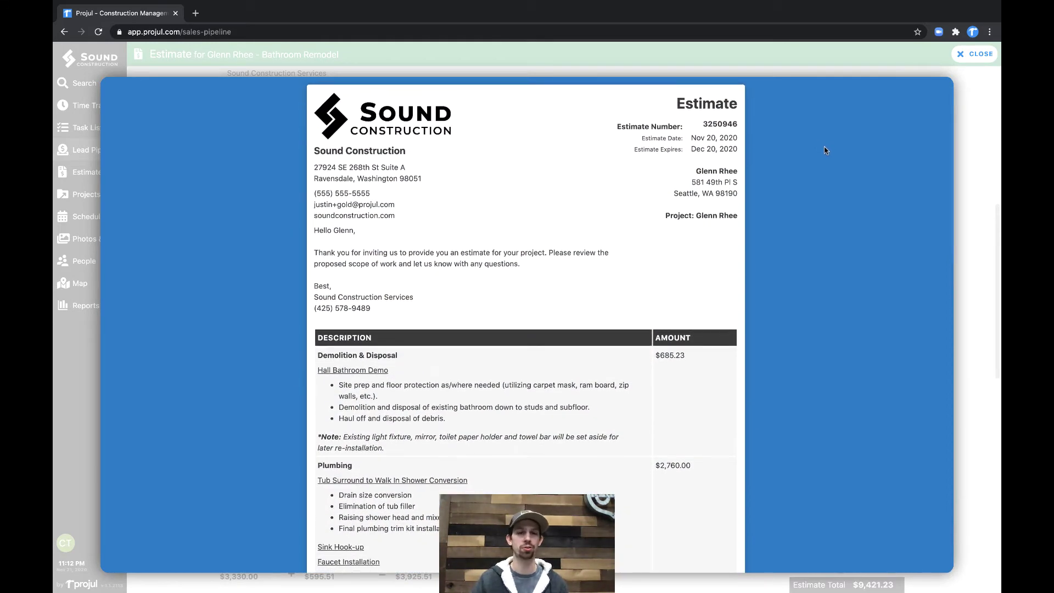
scroll(826, 151, down, 4)
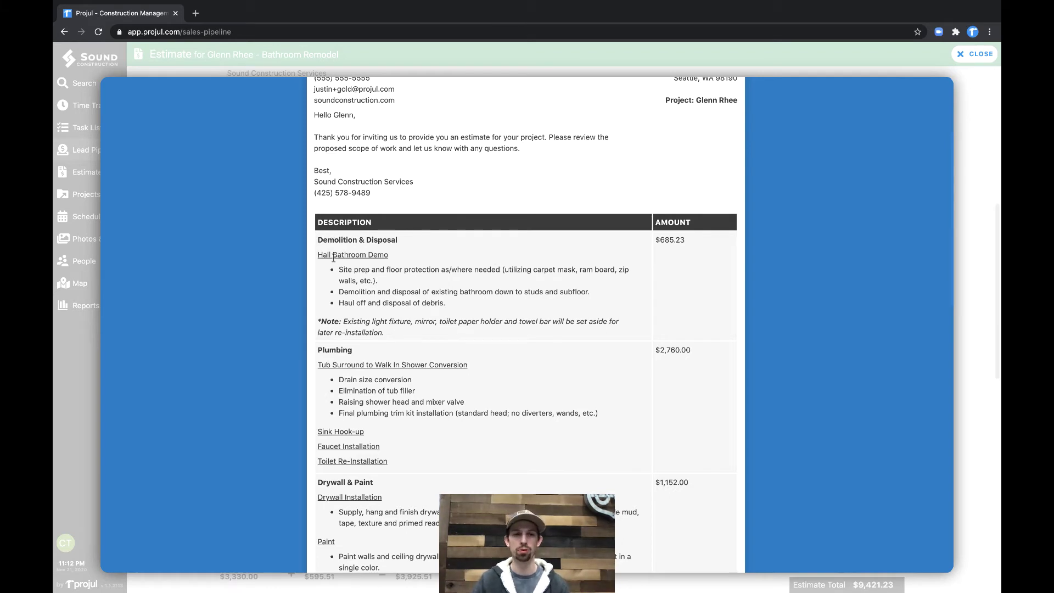
drag(690, 253, 669, 239)
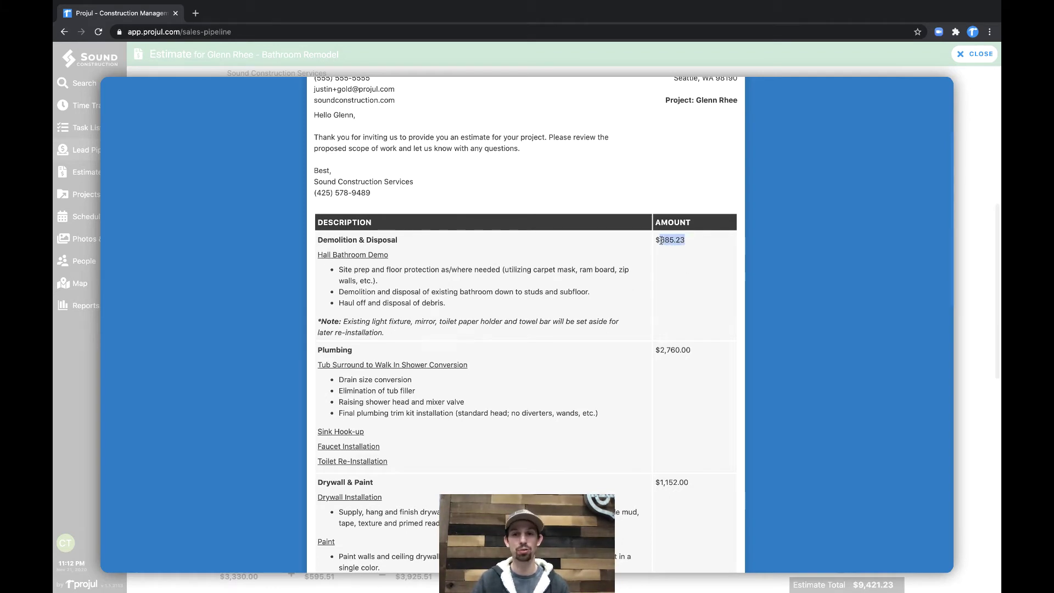
scroll(394, 292, down, 3)
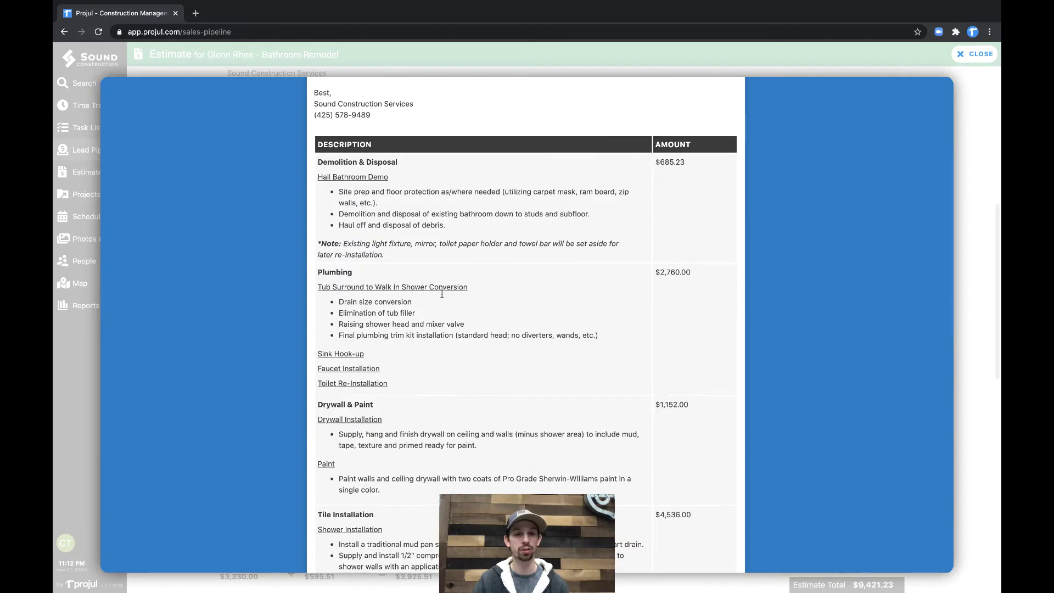
scroll(479, 312, down, 4)
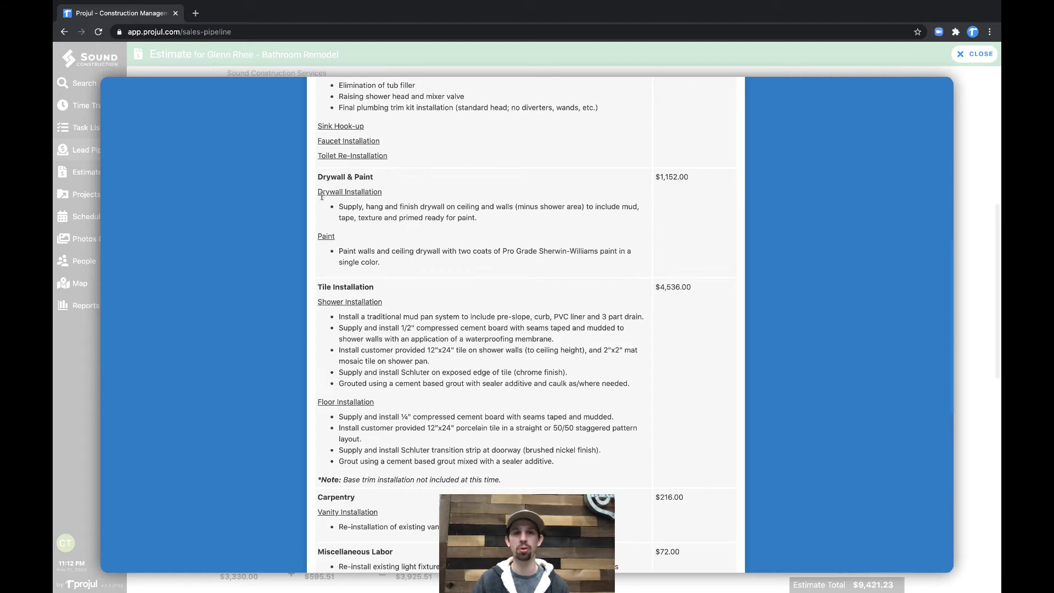
scroll(698, 330, down, 4)
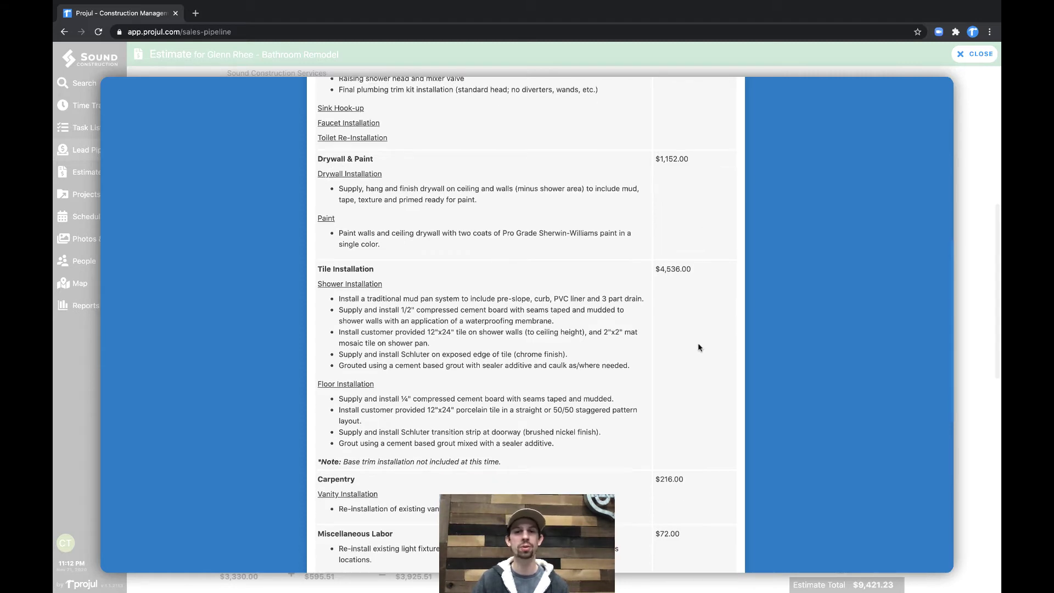
Leave the customer preview and add a new section with a Labor item below Miscellaneous Labor
click(975, 54)
scroll(823, 264, down, 3)
scroll(815, 293, down, 3)
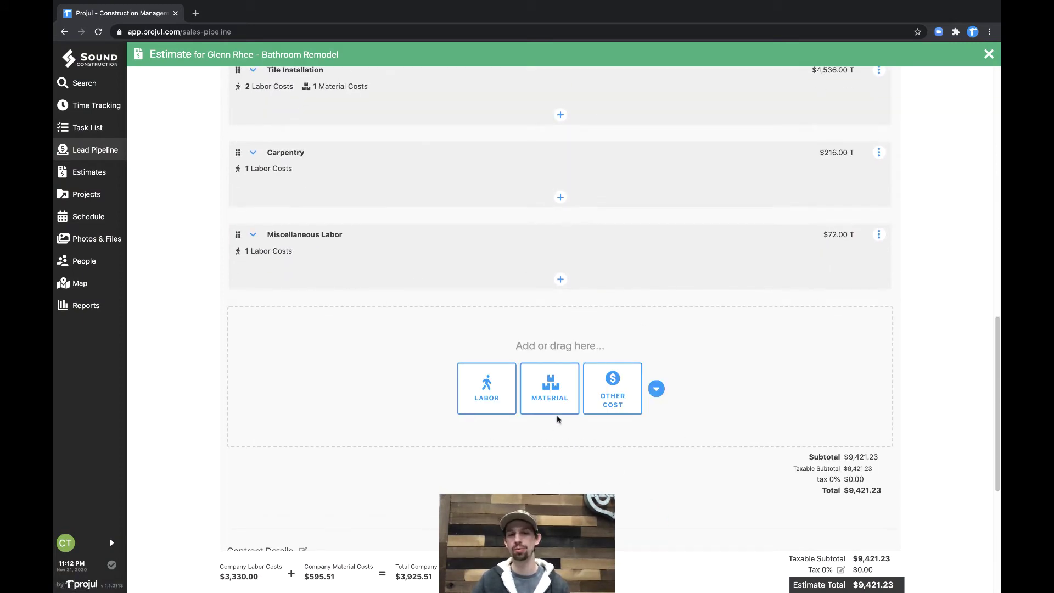
click(480, 410)
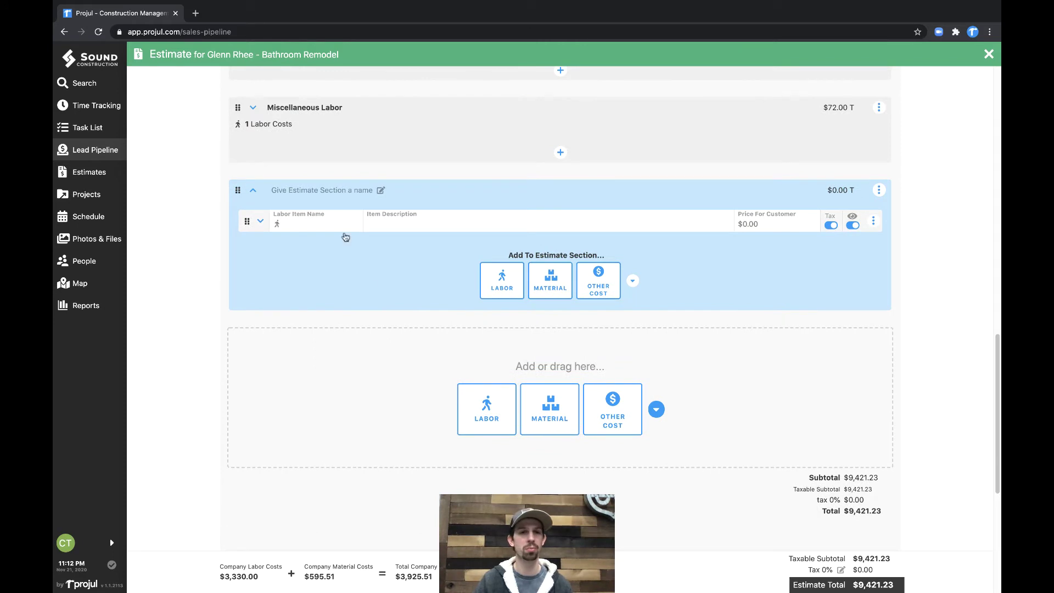
Title the new estimate section 'New Section'
click(317, 189)
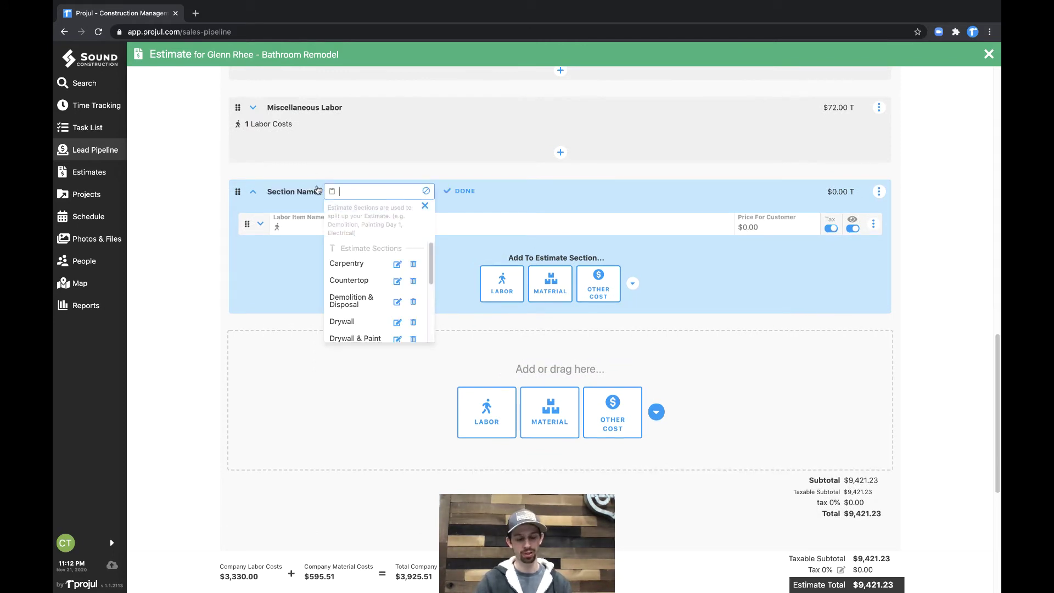
text(New Sec)
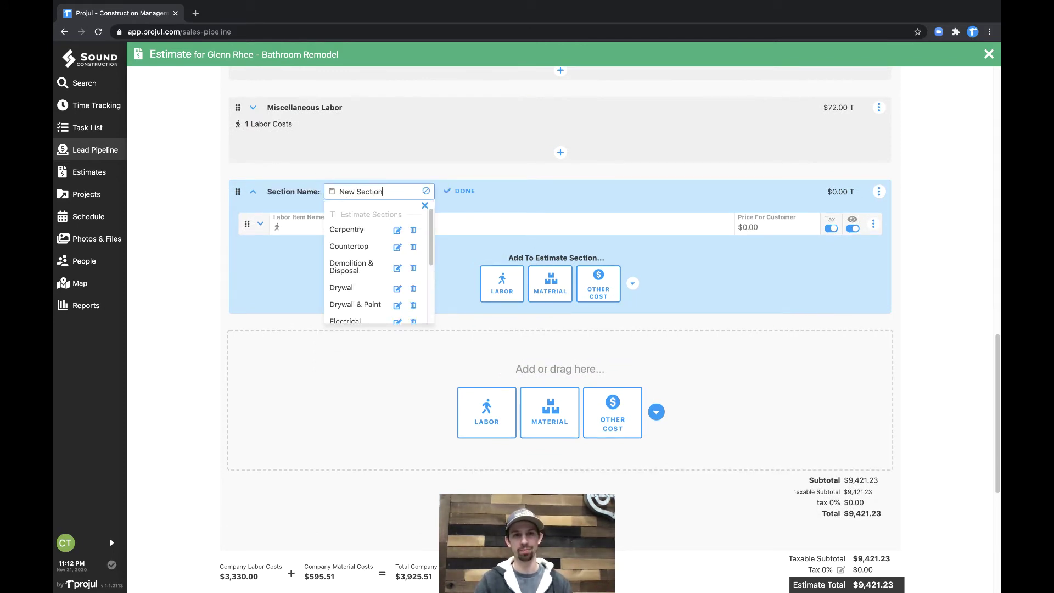
text(tion)
click(471, 191)
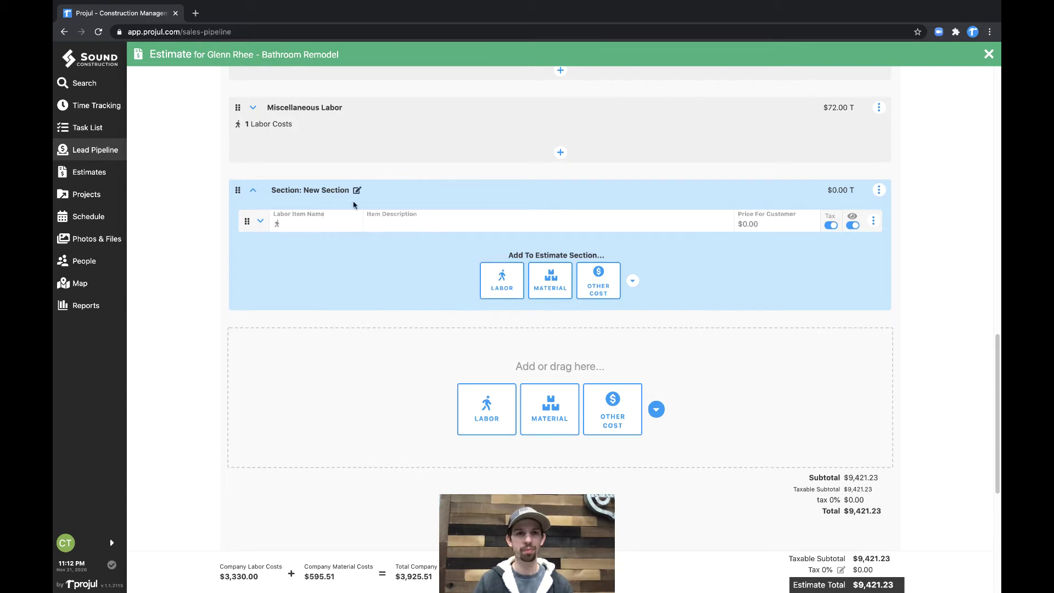
Name the labor item 'New Labor' with bulleted description 'New Description' and price 500
click(311, 221)
text(New L)
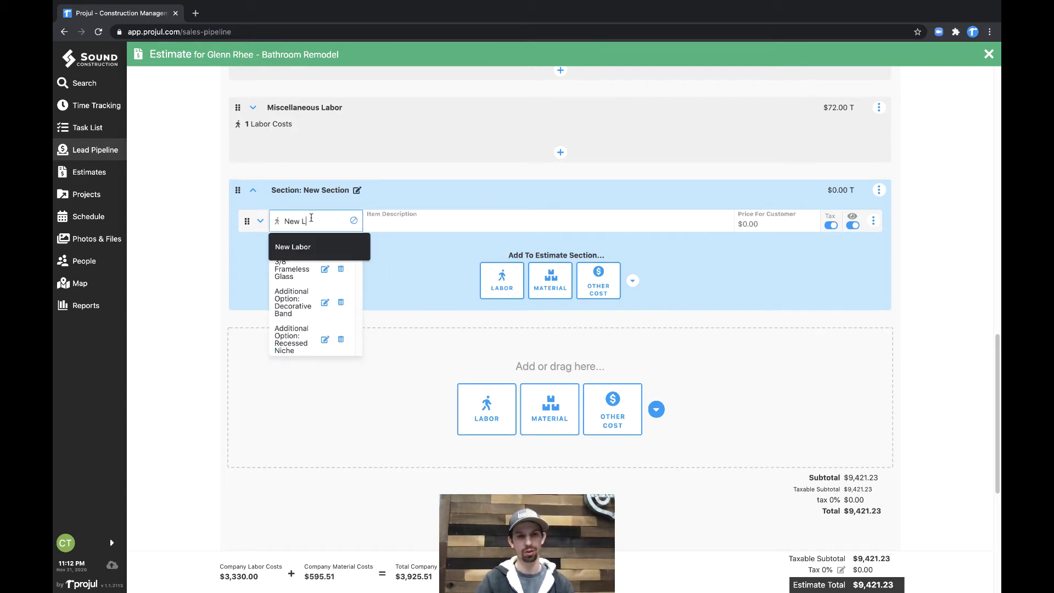
text(abor)
click(411, 225)
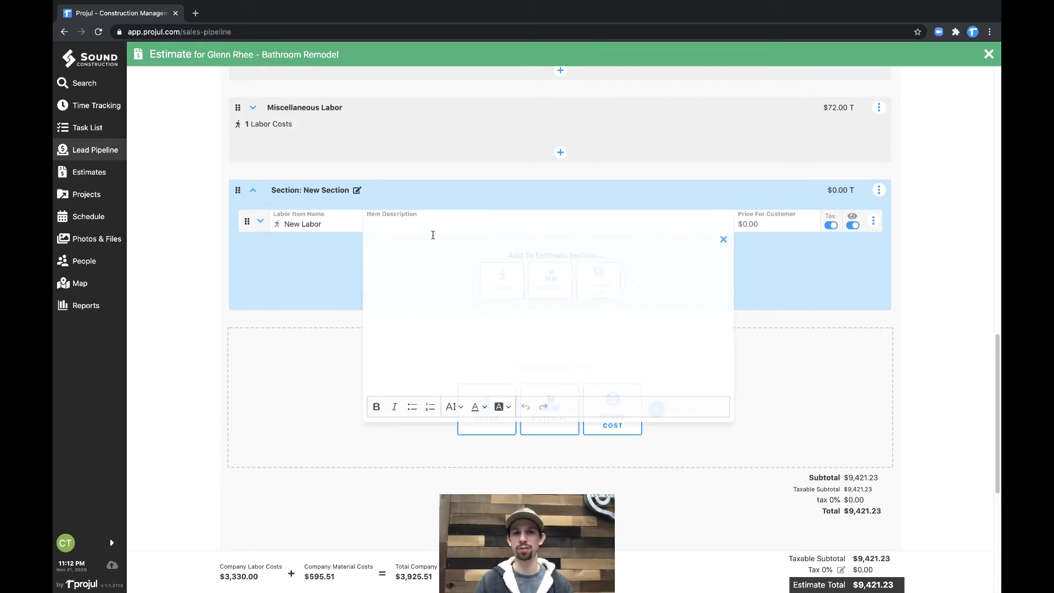
click(411, 406)
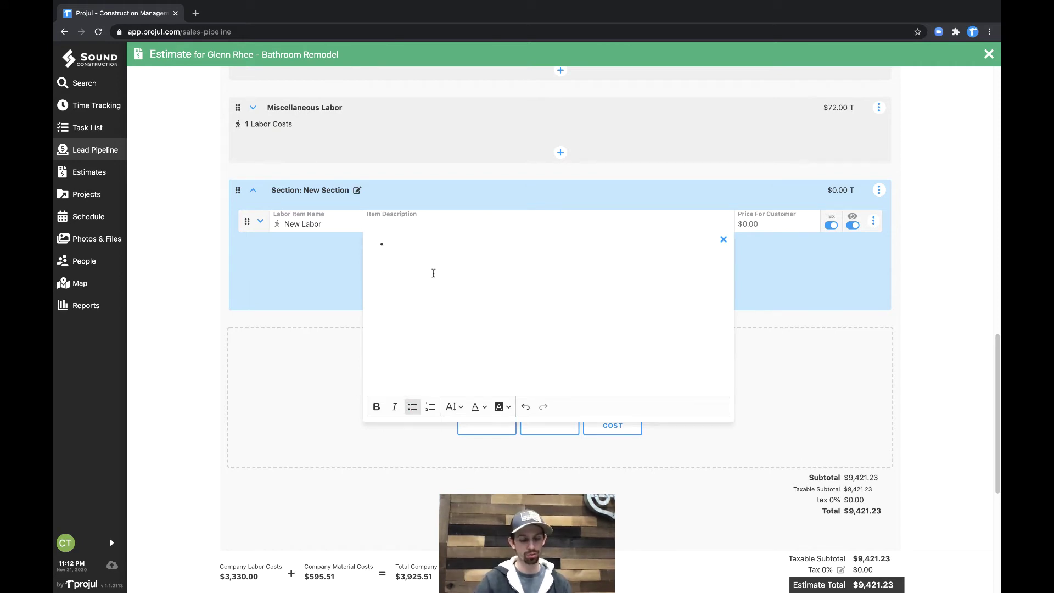
text(New Desc)
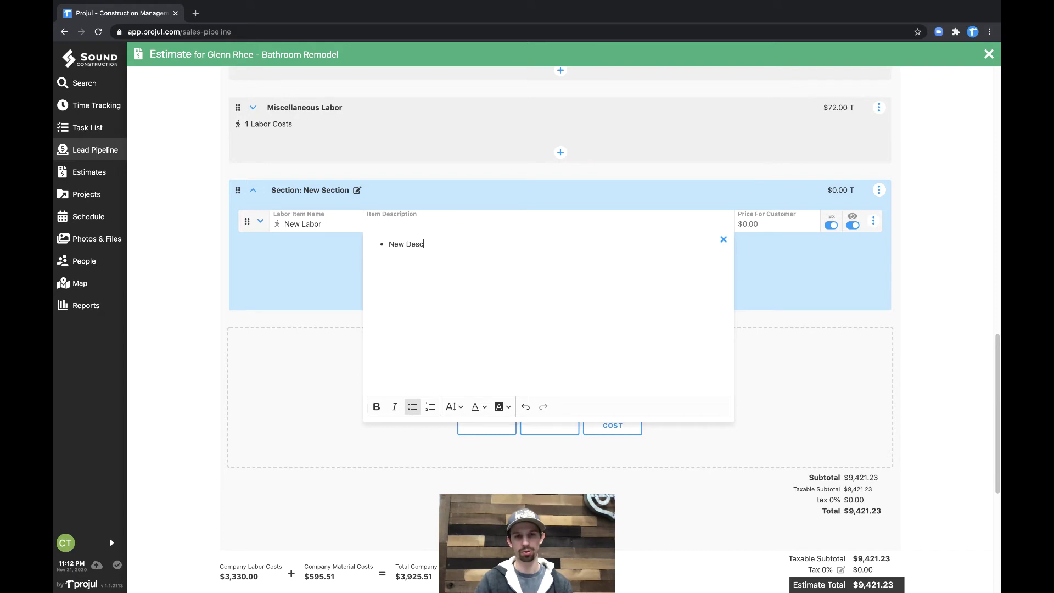
text(ription)
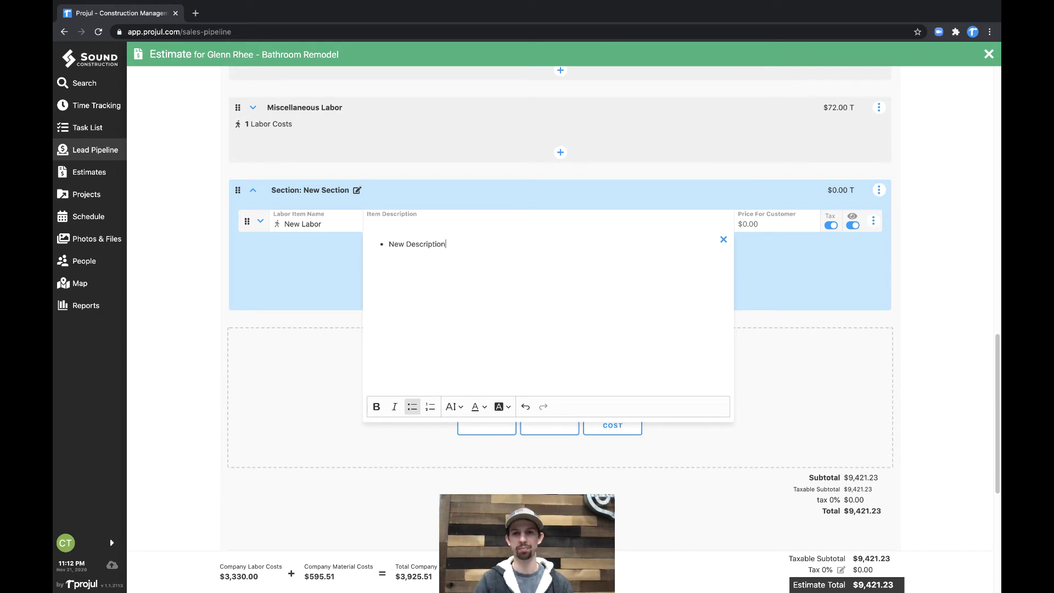
click(750, 220)
key(BackSpace)
text(500)
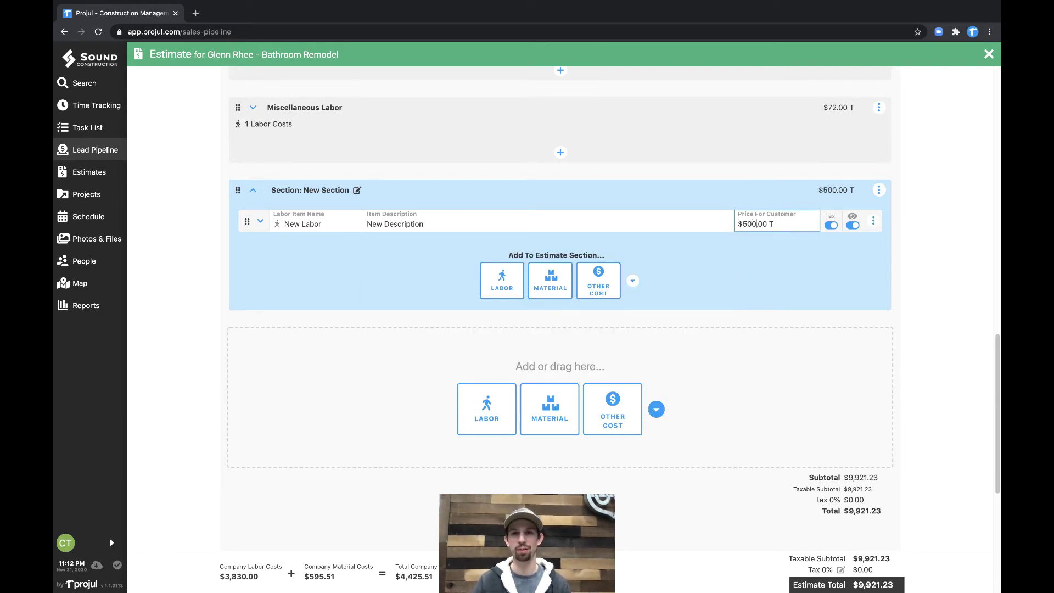
Collapse New Section and open the estimate's Preview as Customer
click(254, 192)
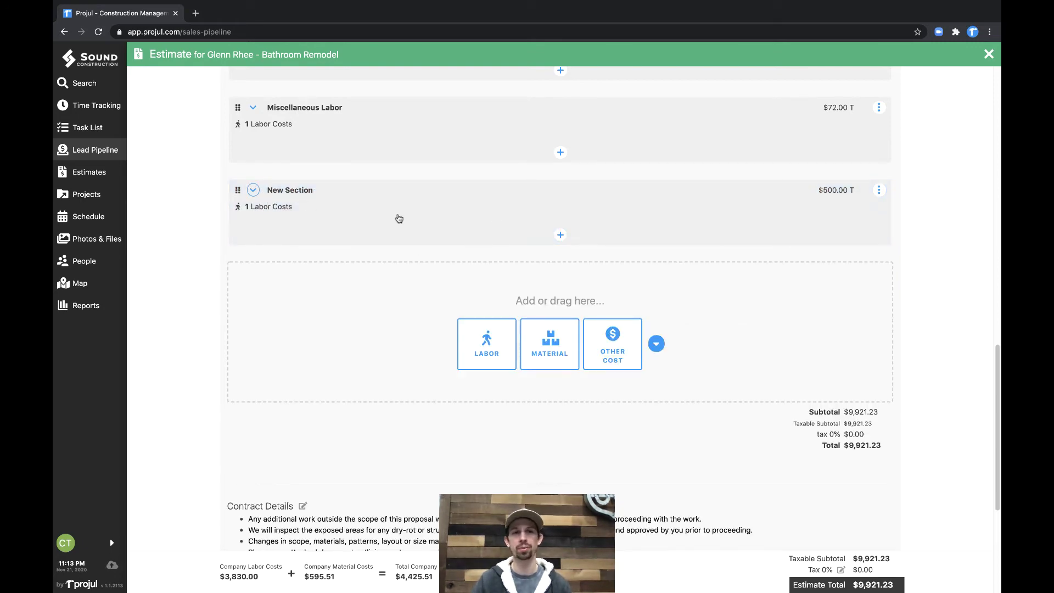
scroll(794, 241, up, 1)
scroll(821, 302, up, 10)
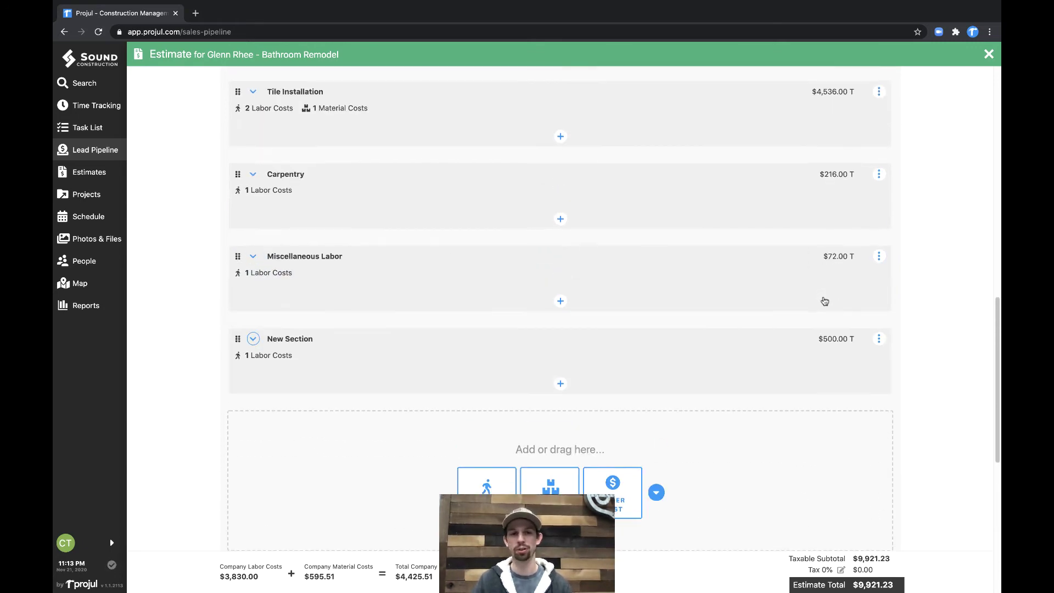
scroll(823, 301, up, 2)
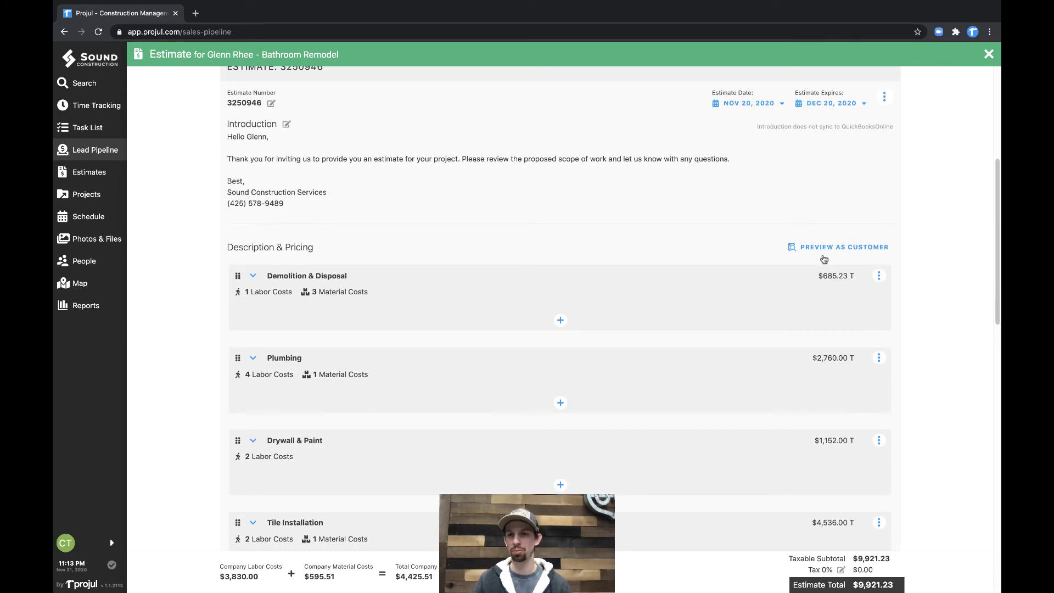
click(820, 248)
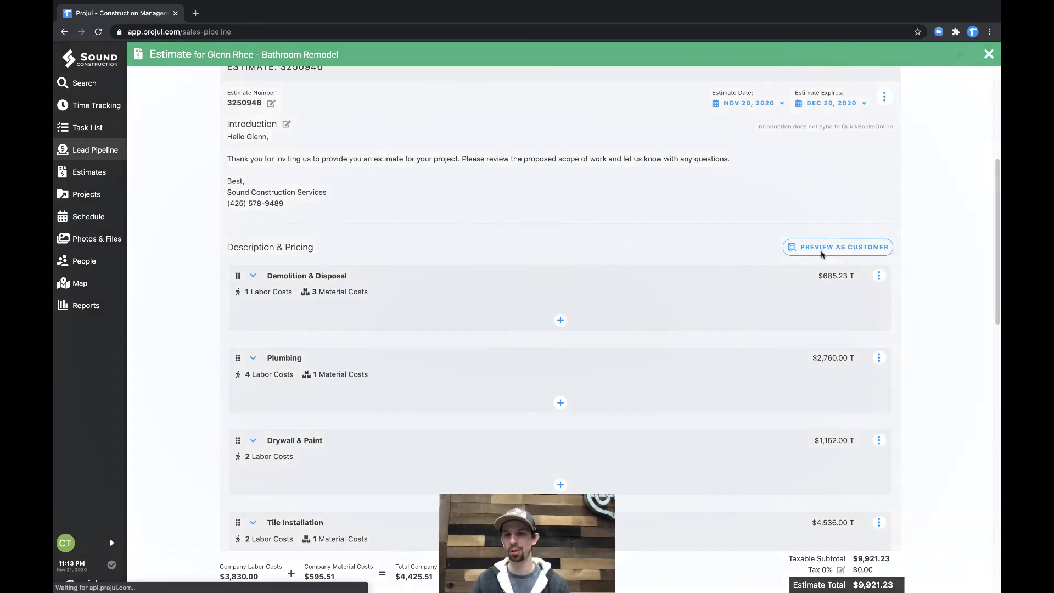
Confirm New Section shows $500.00 in the customer preview, then close the preview
scroll(823, 256, down, 12)
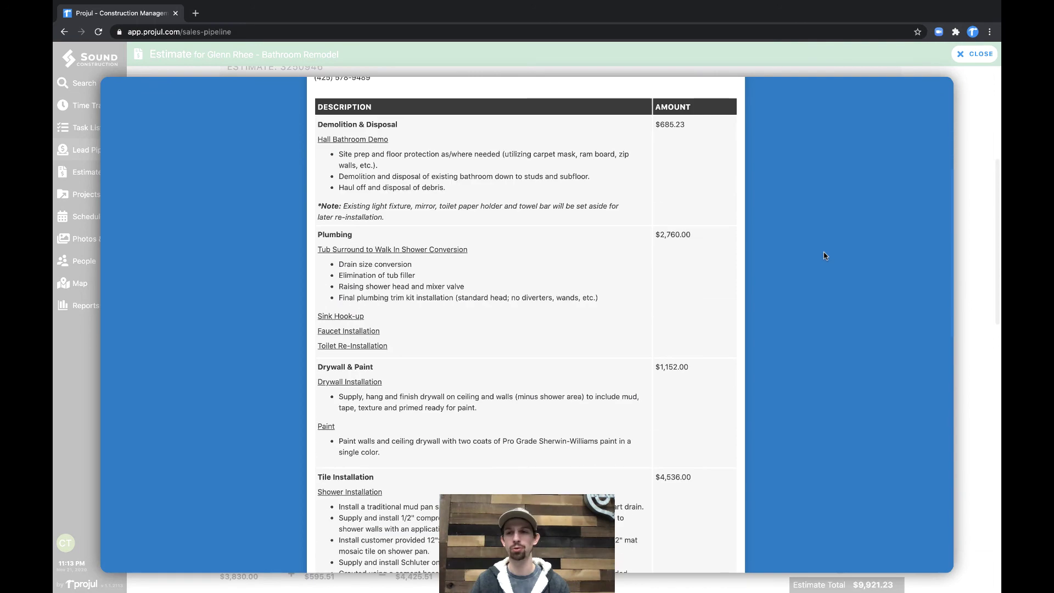
scroll(823, 256, down, 5)
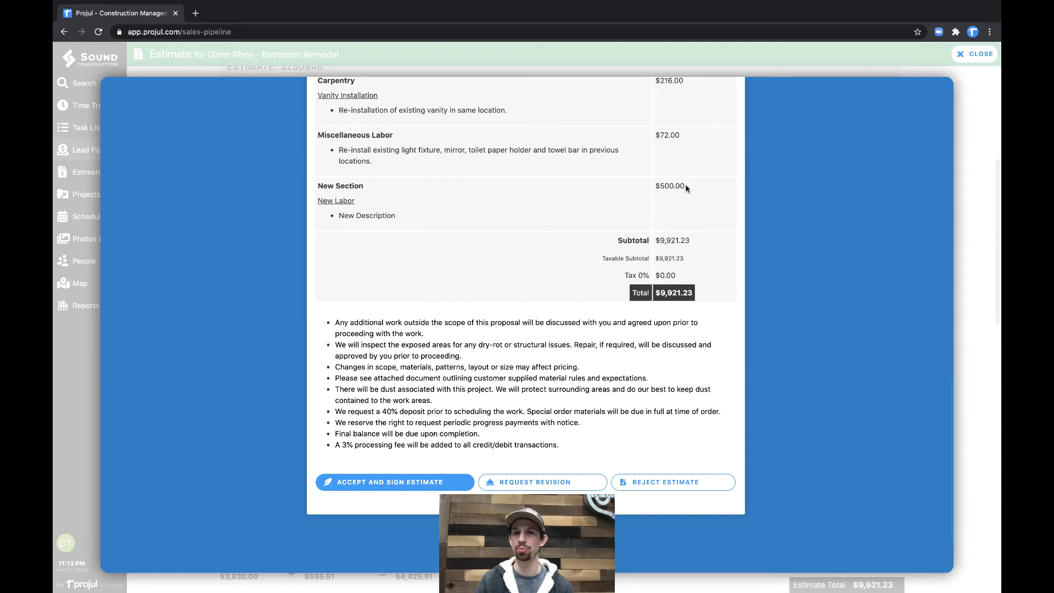
drag(693, 190, 654, 191)
click(675, 217)
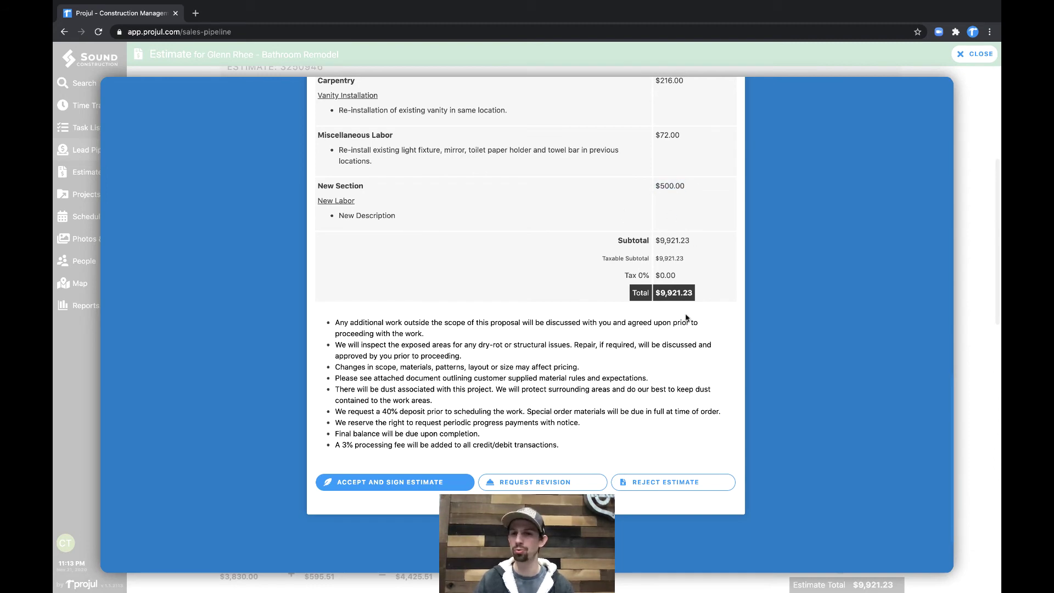
scroll(817, 307, up, 1)
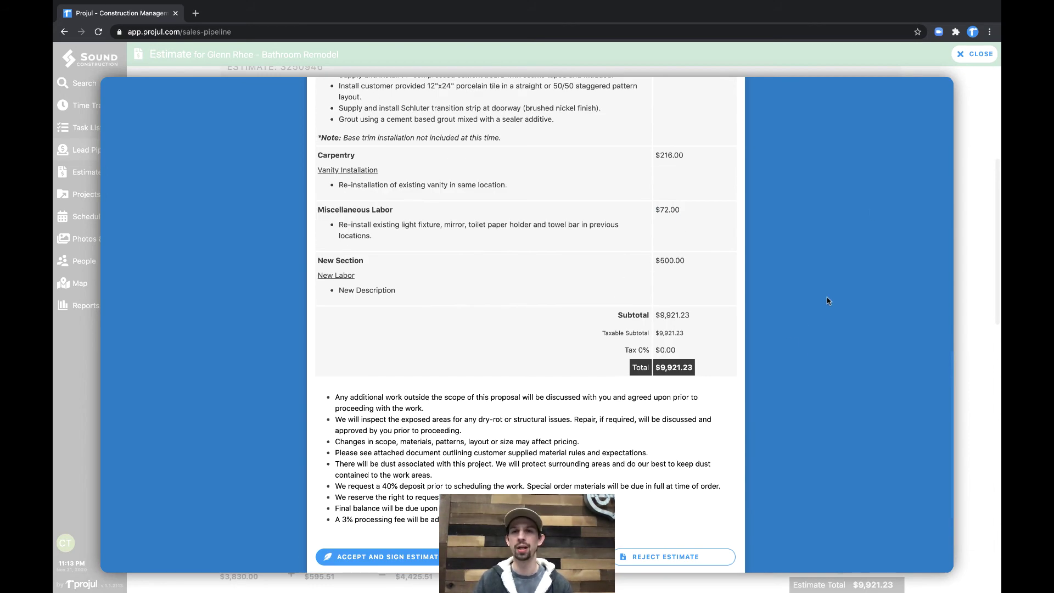
click(976, 54)
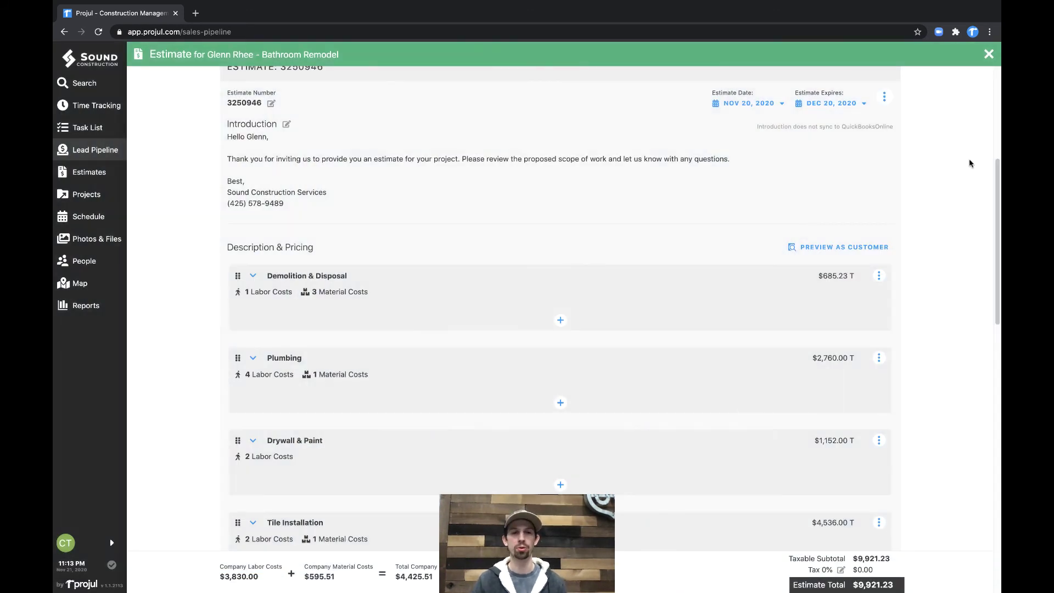